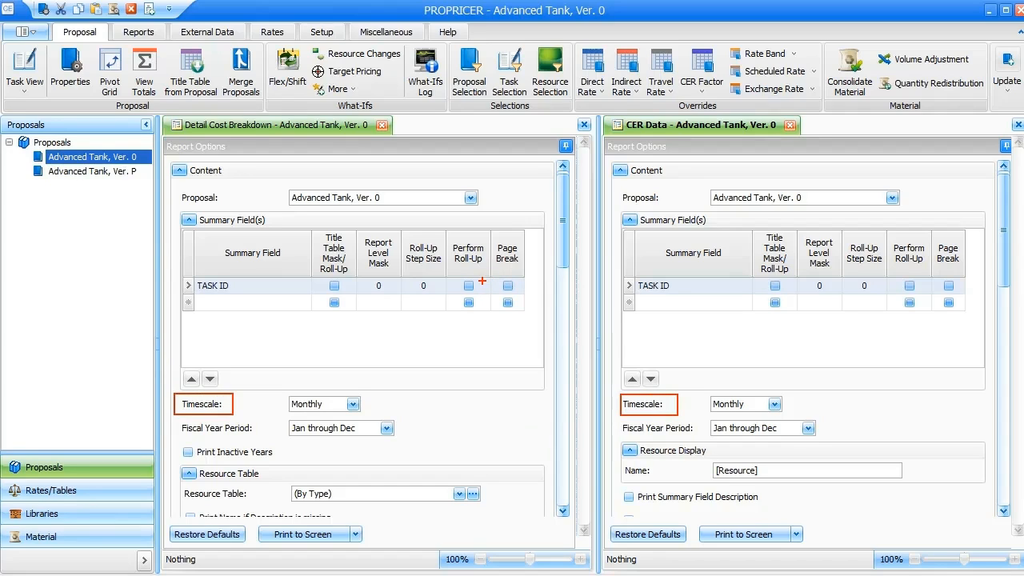
- Close the open Detail Cost Breakdown and CER Data reports
key(Escape)
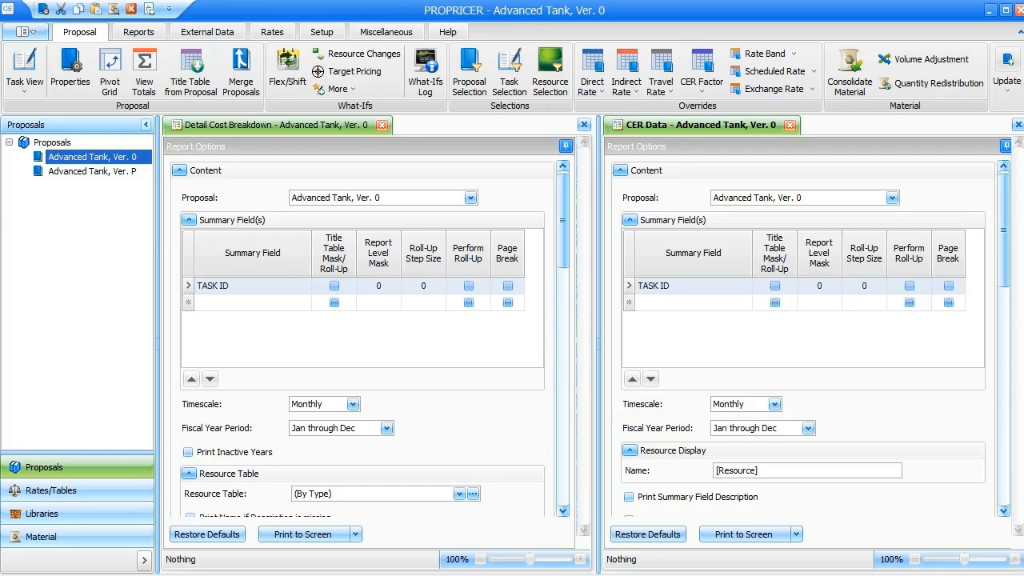
click(381, 126)
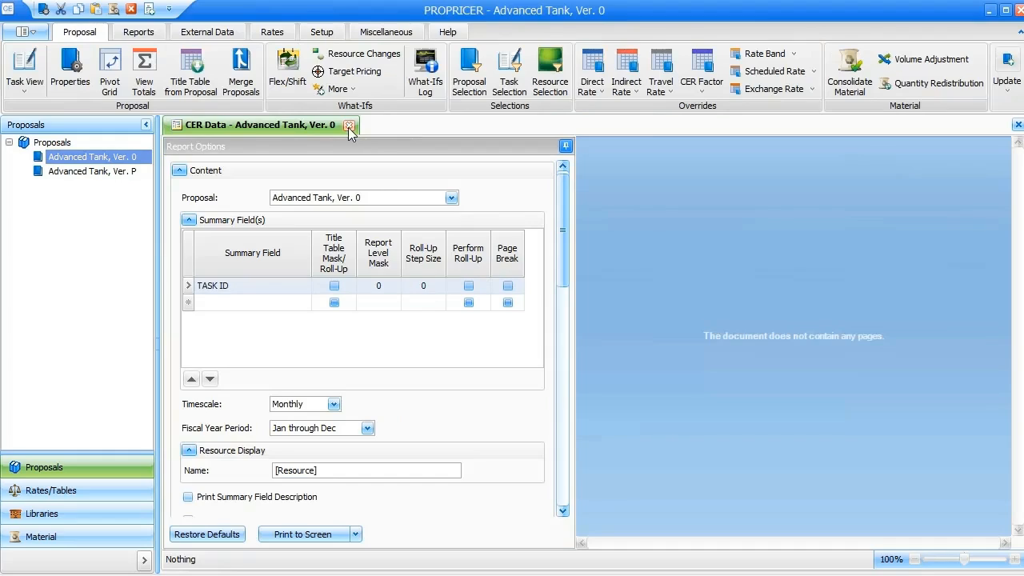
click(349, 126)
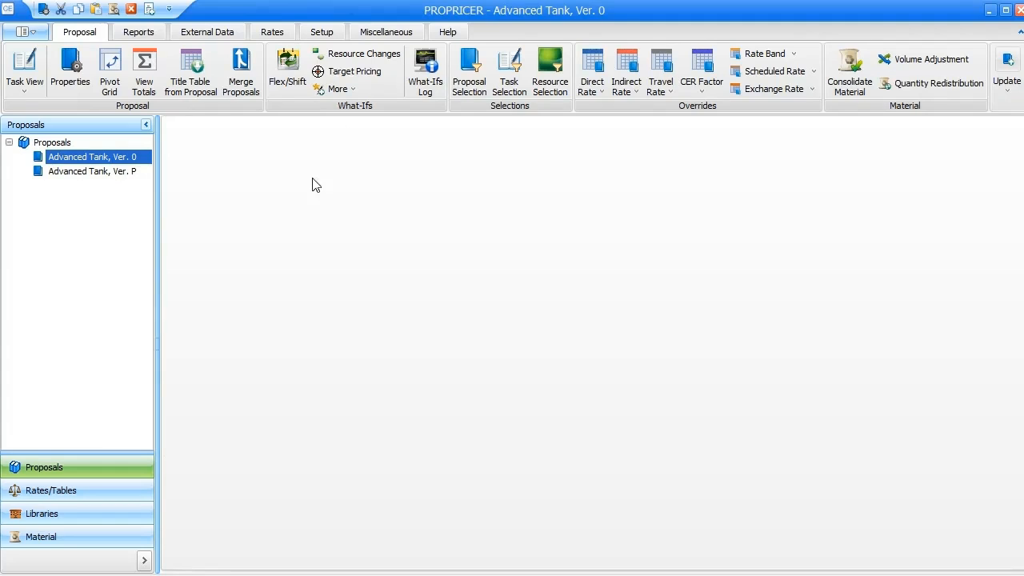
- Open the Phases settings in the properties of the Advanced Tank, Ver. 0 proposal
click(70, 84)
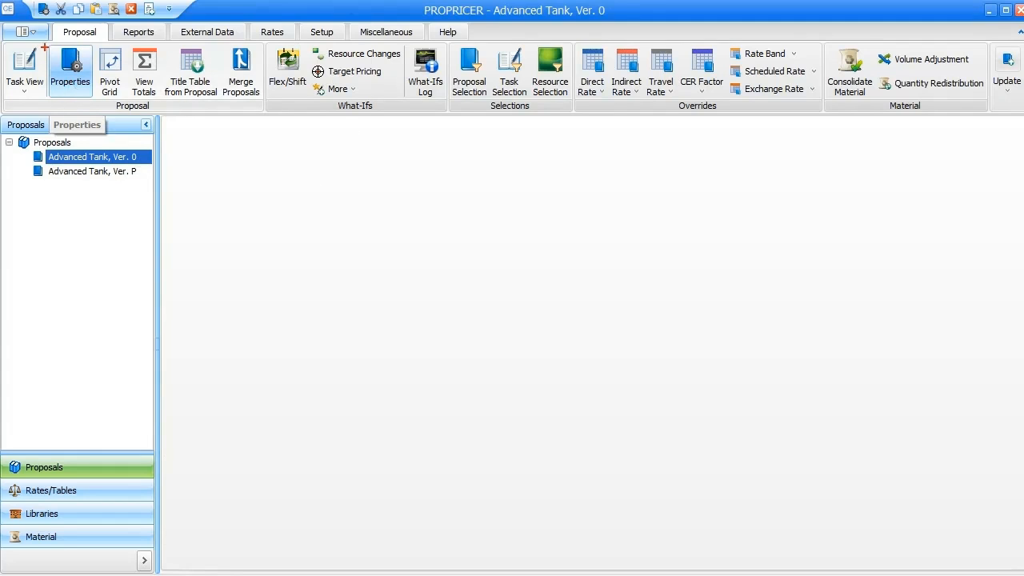
mouse_move(46, 44)
mouse_down()
mouse_move(54, 74)
mouse_move(97, 99)
mouse_up()
click(86, 97)
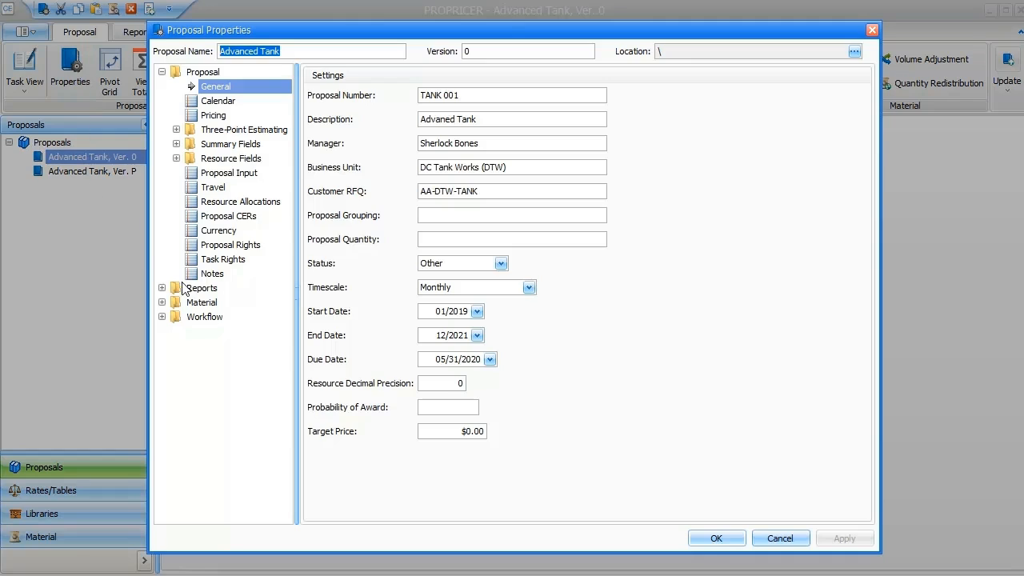
click(192, 288)
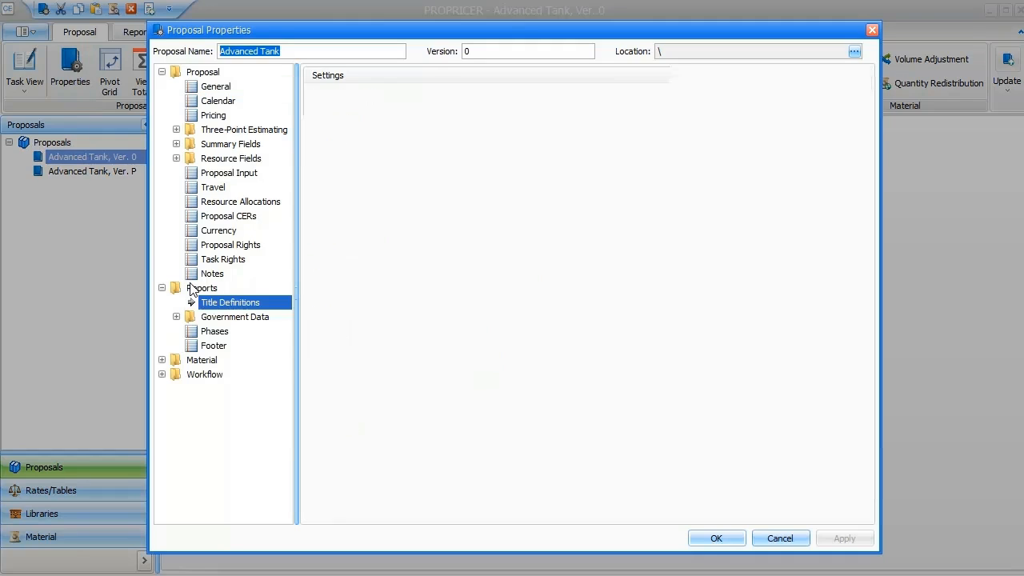
click(216, 332)
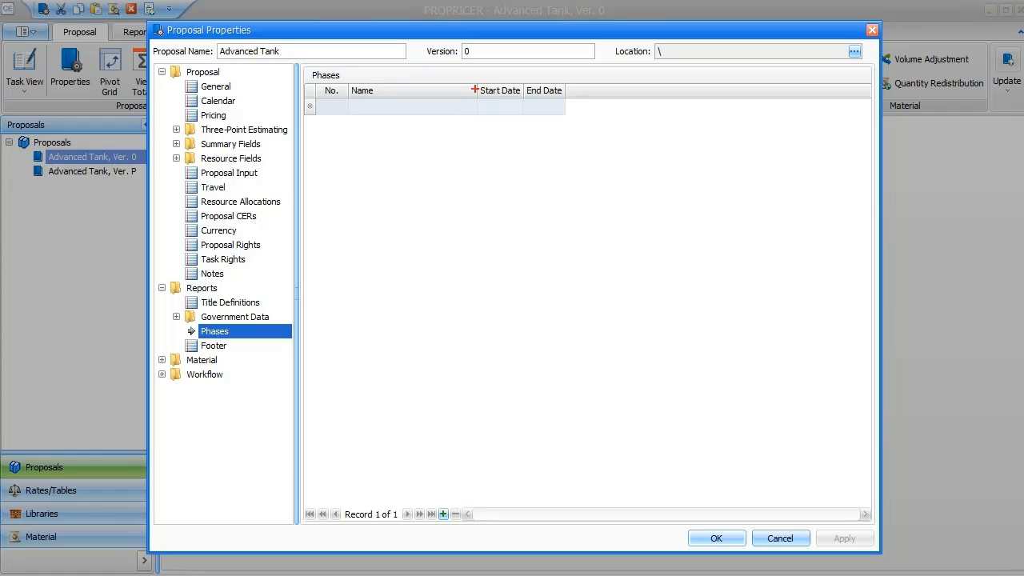
- Add a first phase named Phase 1 to the proposal and commit its row with the default dates
mouse_move(474, 84)
mouse_down()
mouse_move(491, 107)
mouse_move(565, 114)
mouse_up()
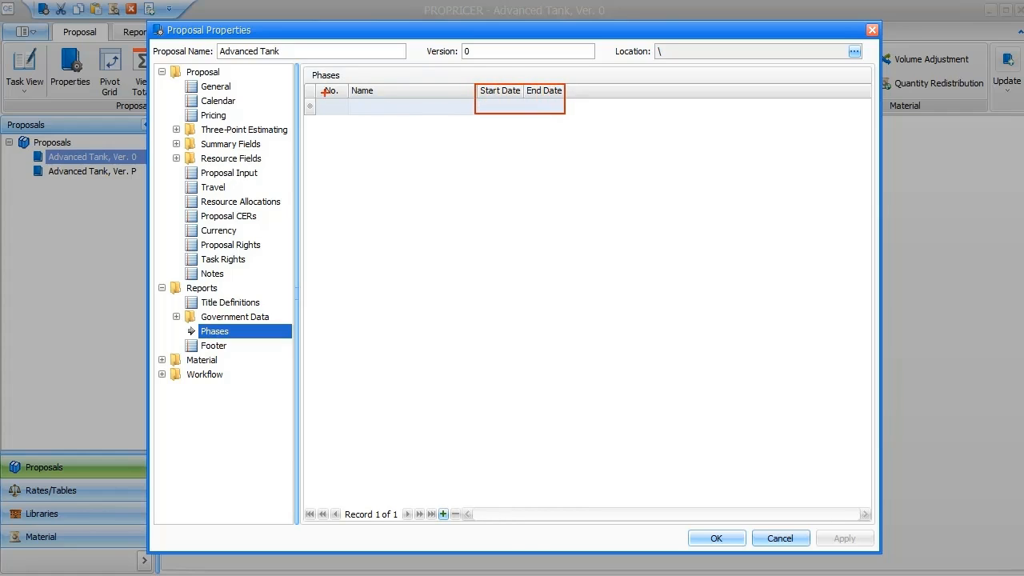
mouse_move(316, 85)
mouse_down()
mouse_move(343, 115)
mouse_move(421, 114)
mouse_up()
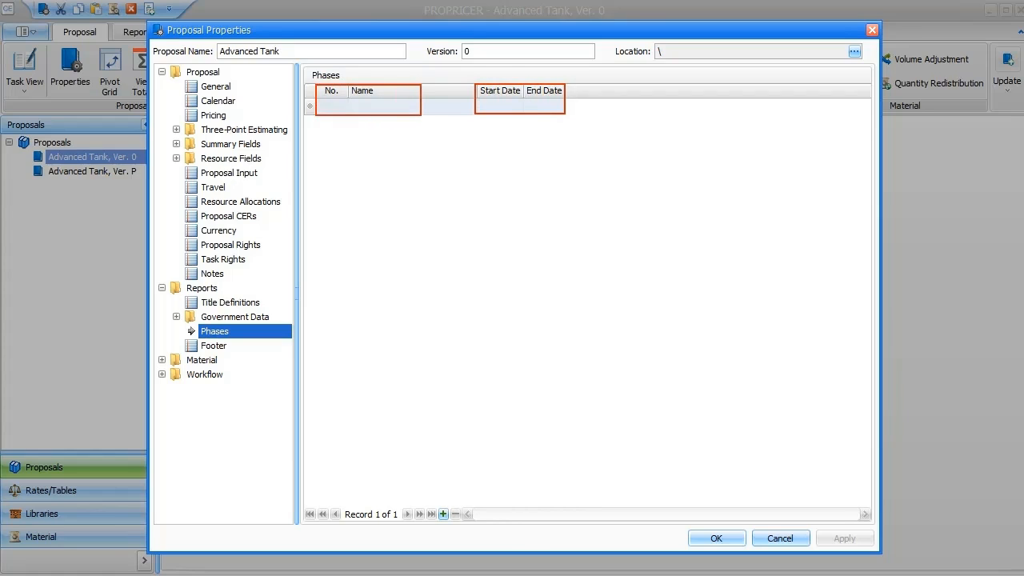
click(426, 108)
text(Phase 1)
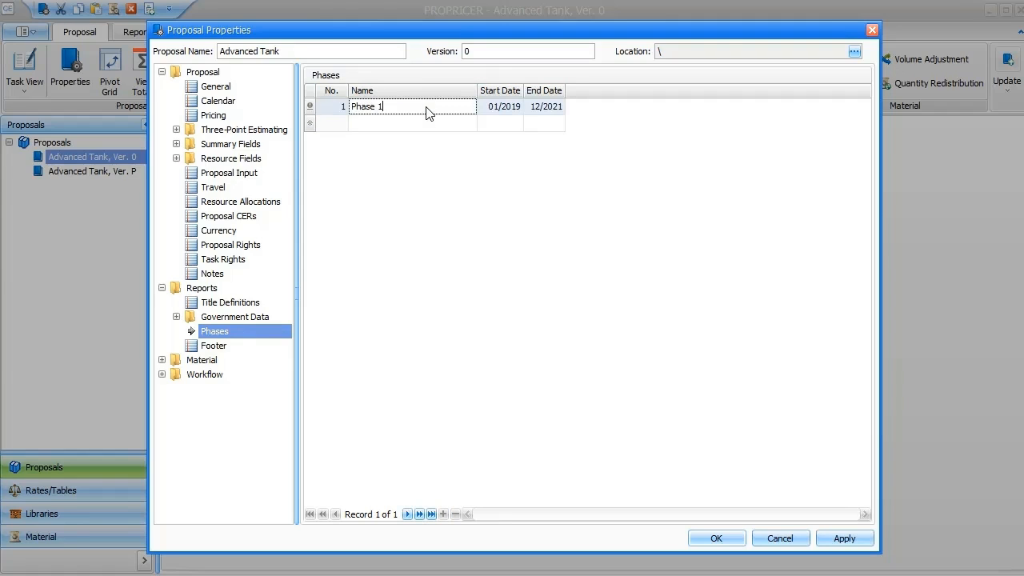
click(310, 111)
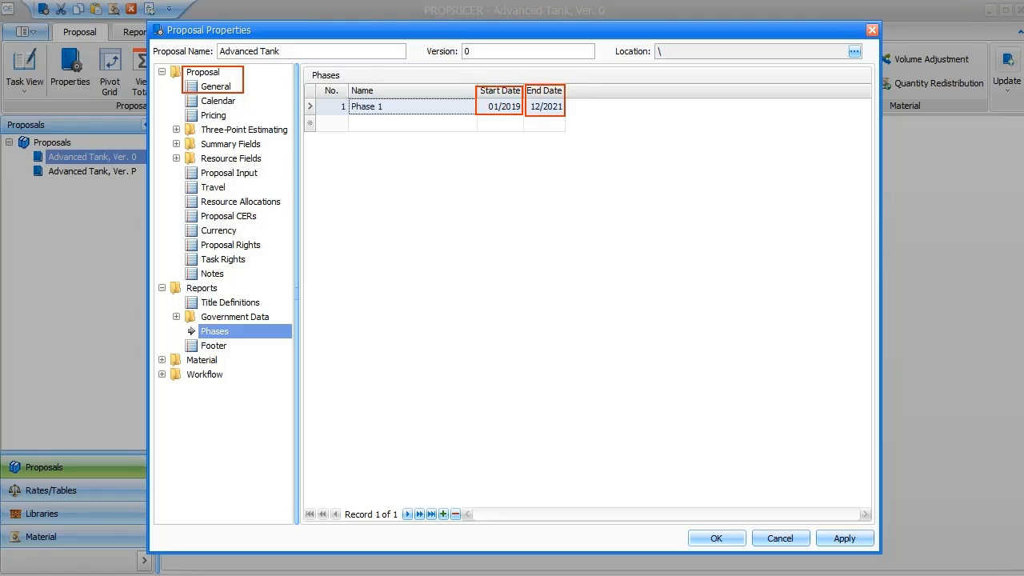
- Add a second phase named Phase 2 with a start date of 07/2020
click(386, 124)
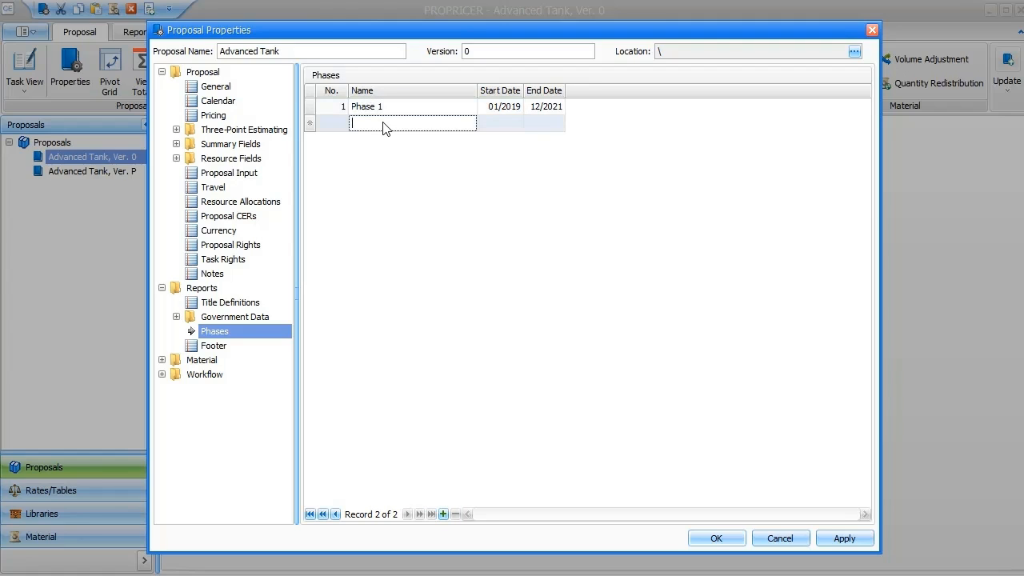
text(Phase 2)
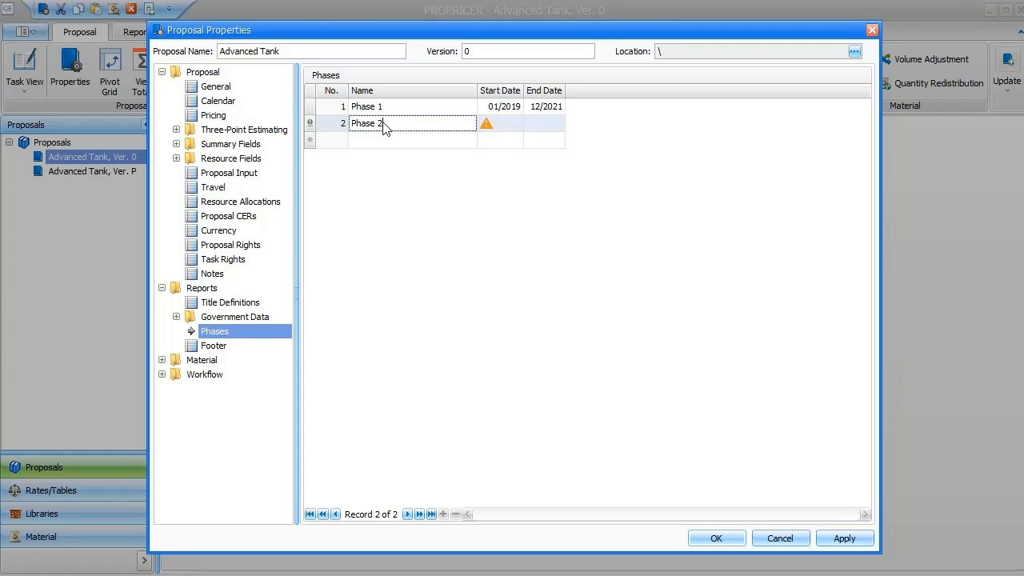
click(516, 125)
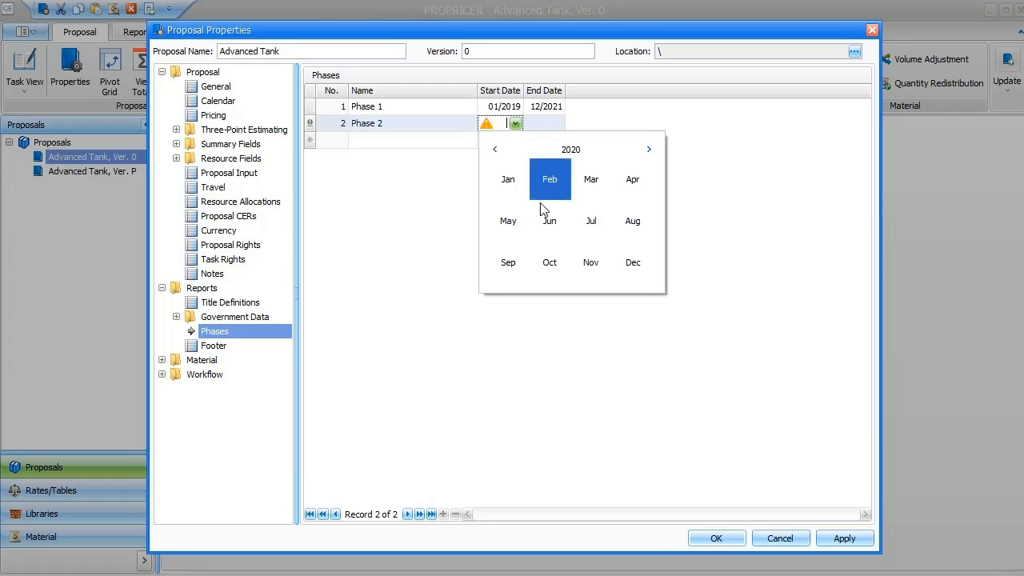
click(587, 218)
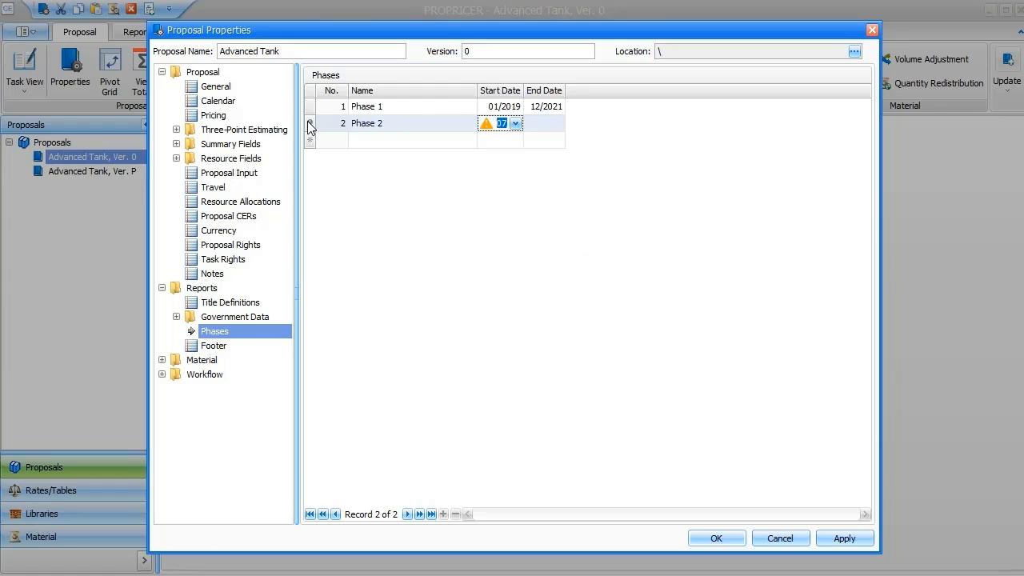
key(Return)
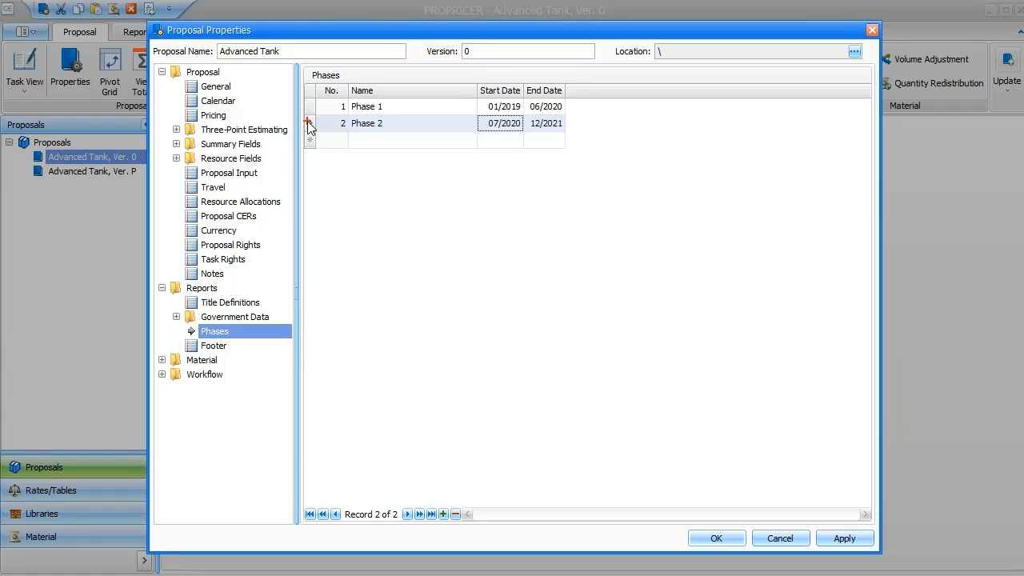
drag(476, 118, 562, 113)
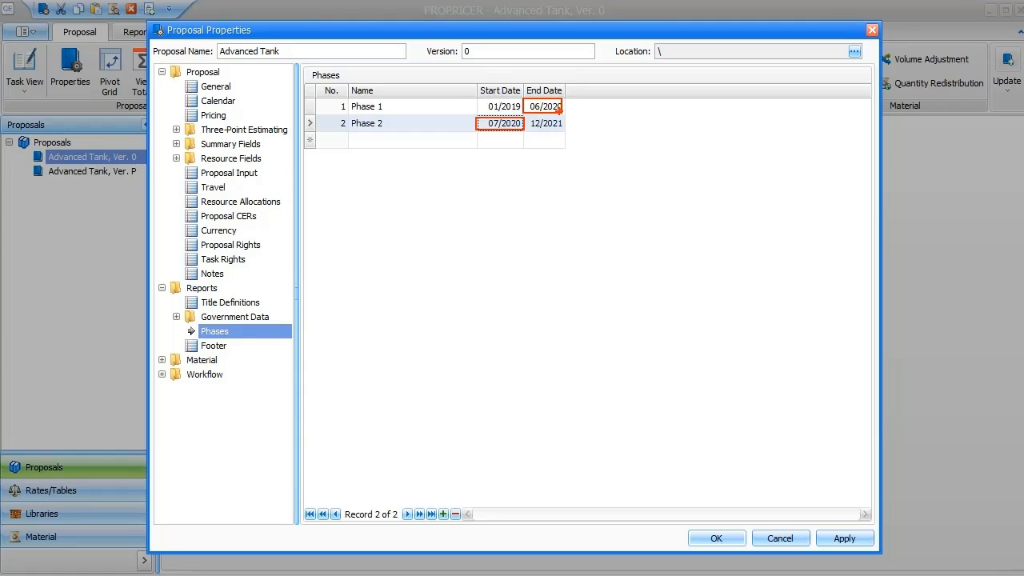
- Add a third phase named Phase 3 starting 11/2020 and save the proposal properties
click(368, 142)
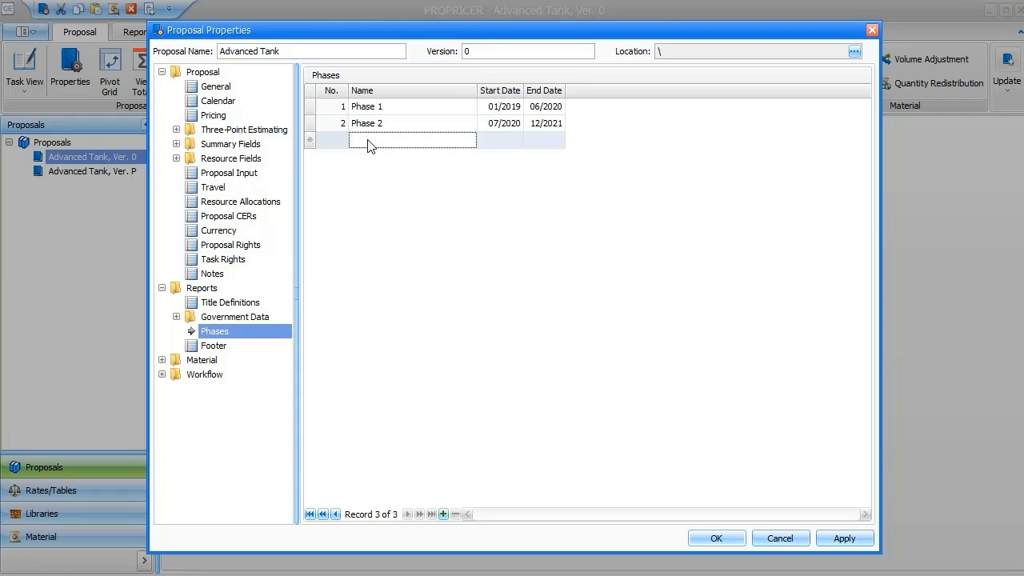
text(Phase 3)
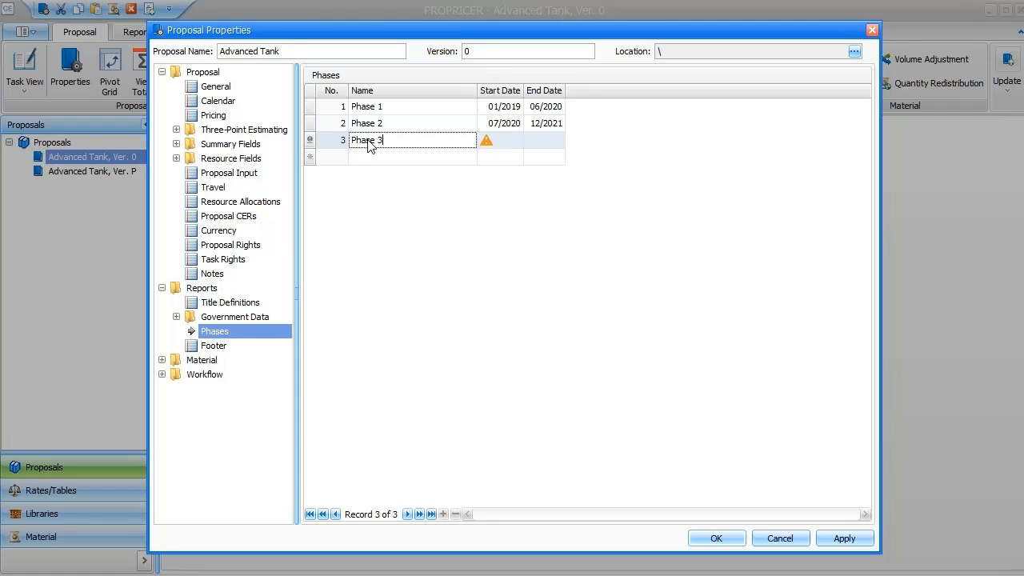
click(516, 140)
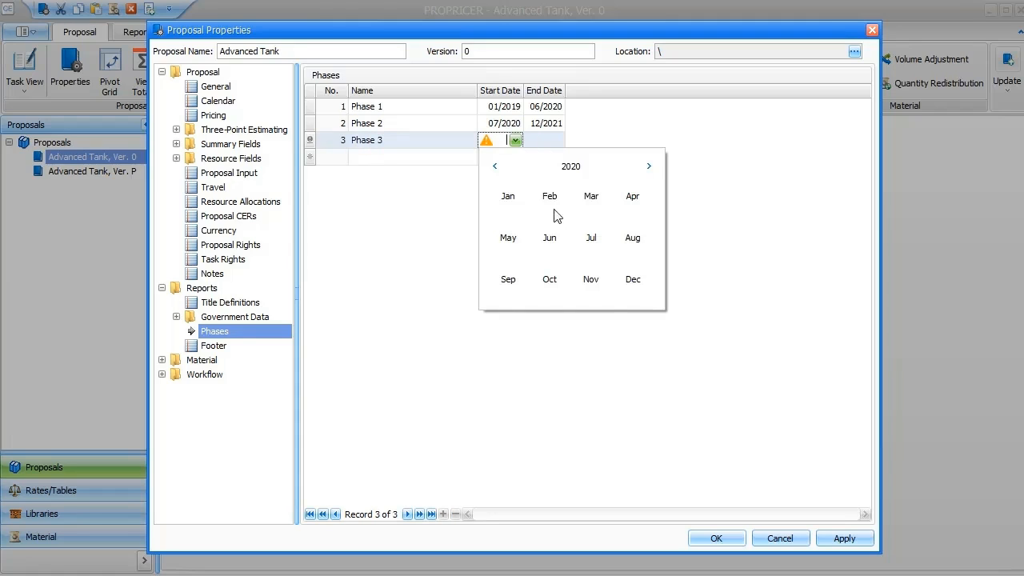
click(590, 273)
click(311, 144)
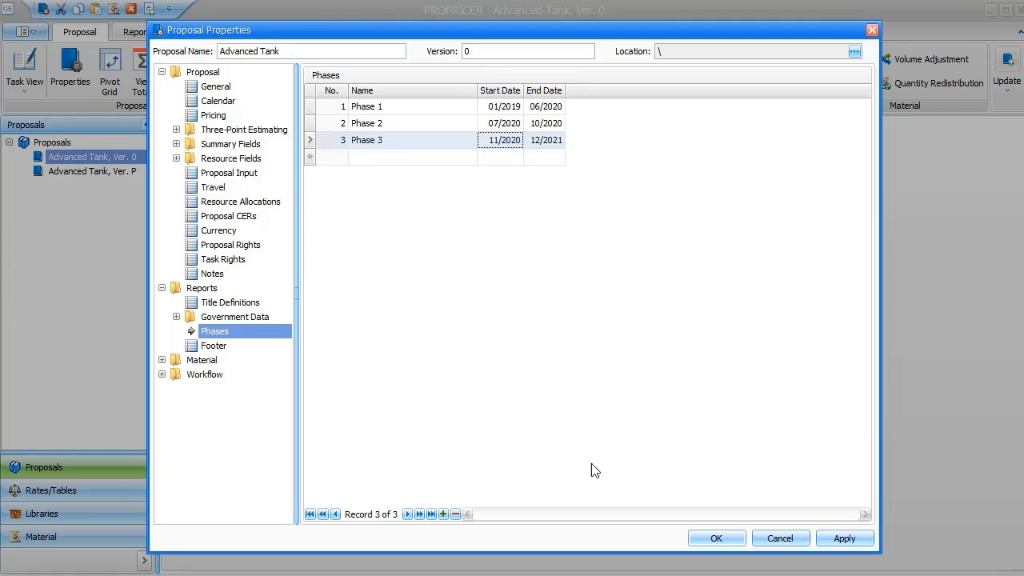
click(718, 538)
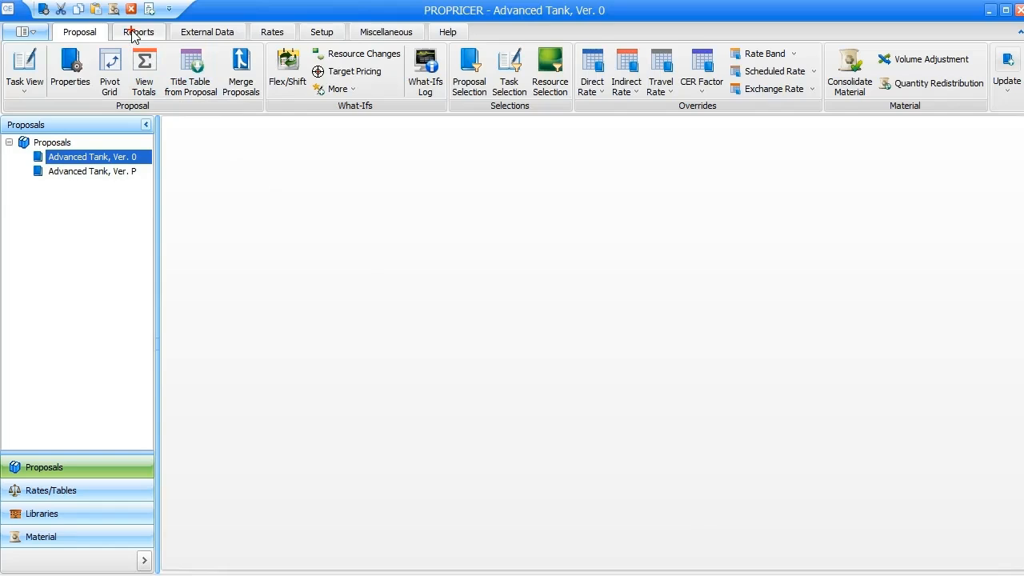
- Open the Detail Phase Cost Breakdown report from the report list
drag(113, 24, 161, 40)
click(148, 32)
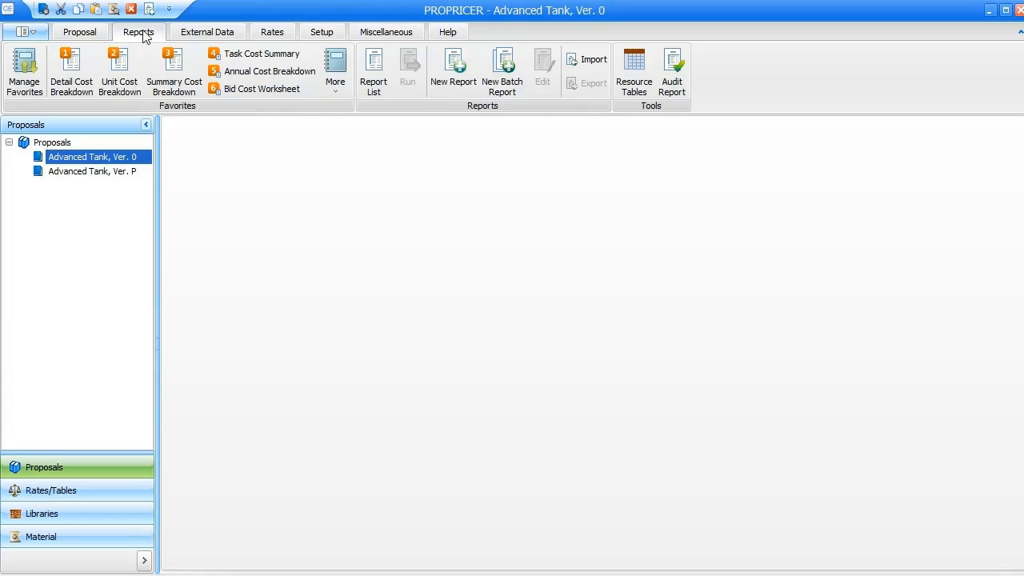
click(365, 70)
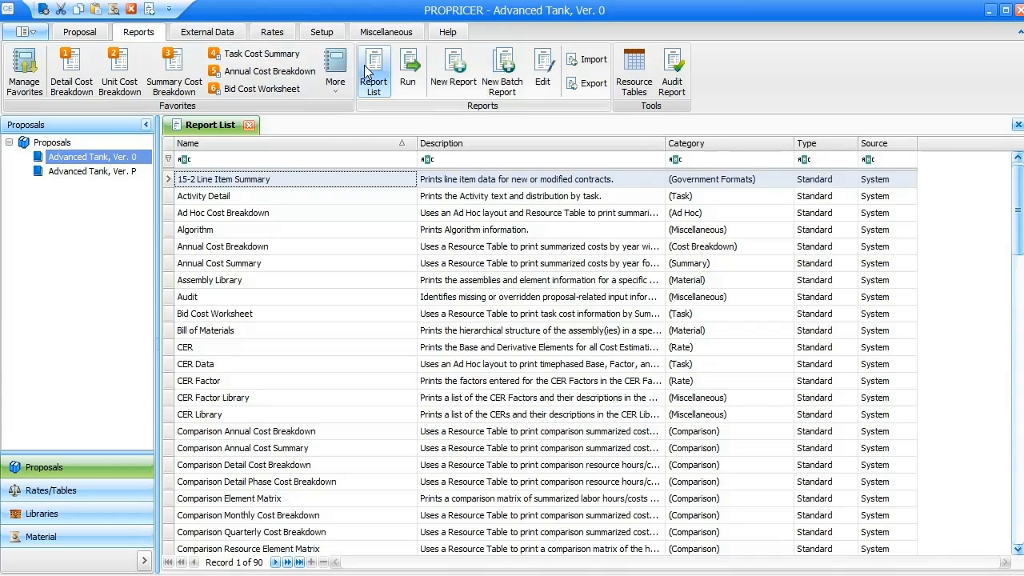
scroll(218, 436, down, 3)
scroll(220, 436, down, 2)
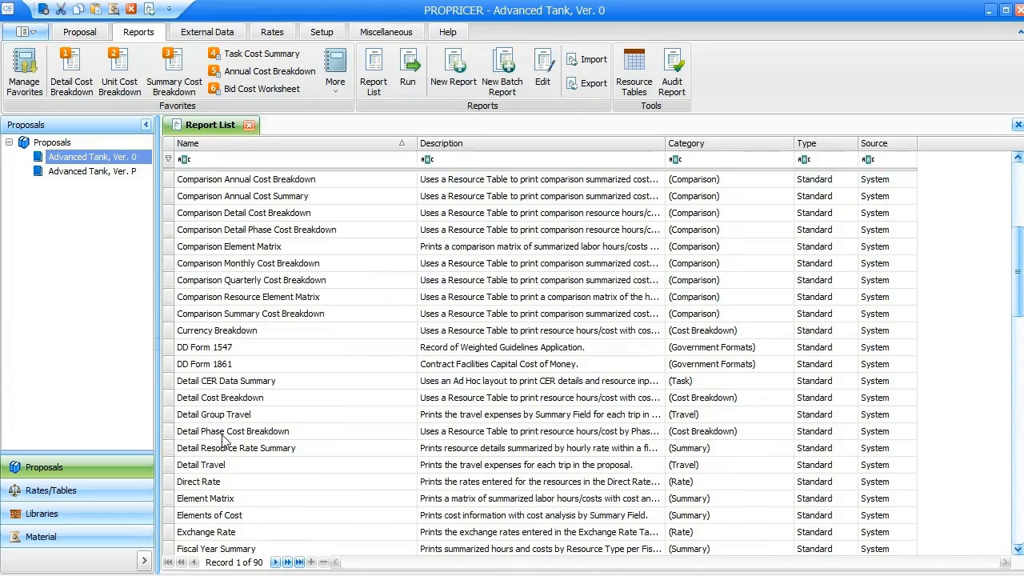
double_click(228, 434)
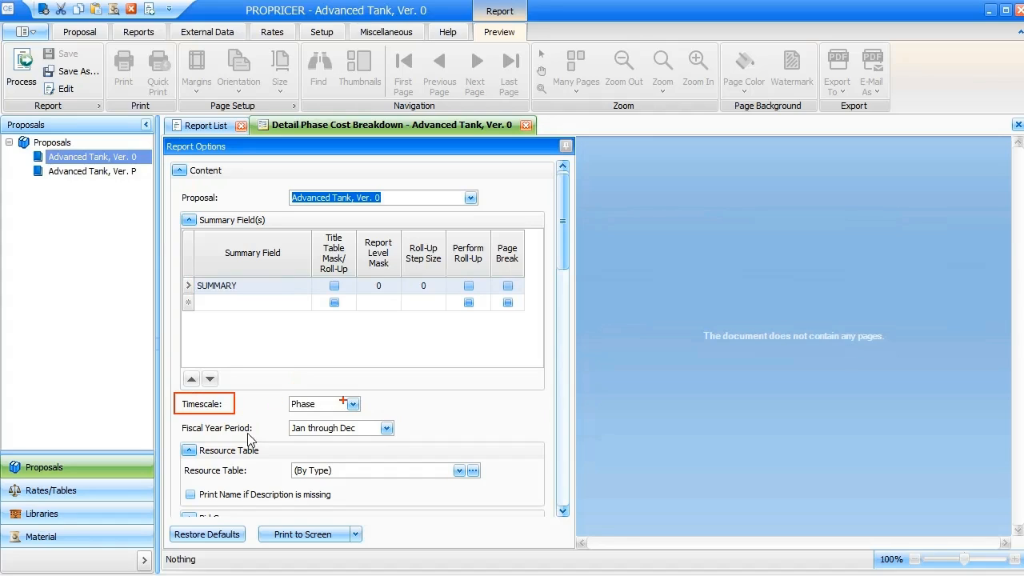
- Keep the report's timescale at Phase and print the Detail Phase Cost Breakdown to the screen
click(353, 405)
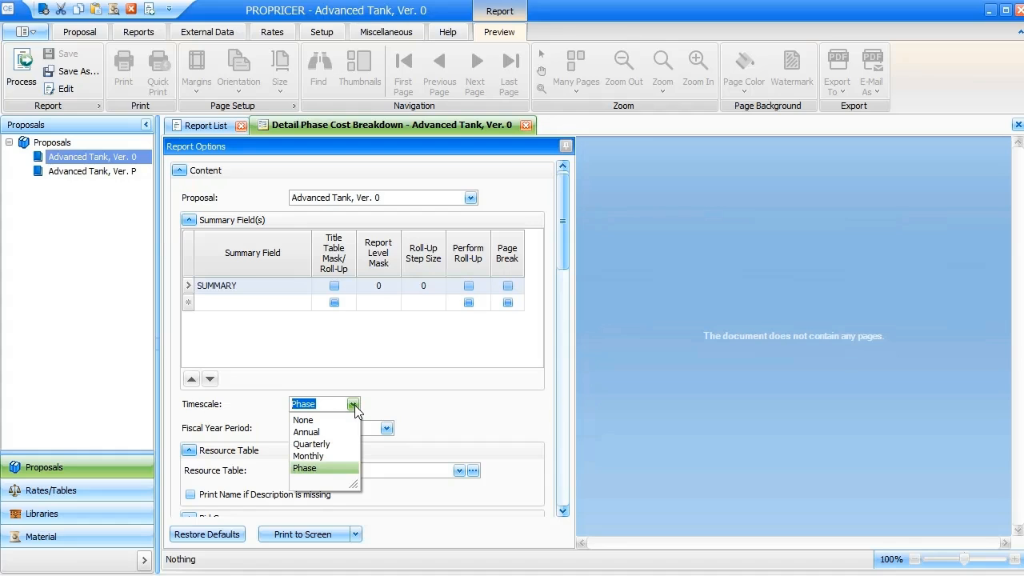
click(354, 405)
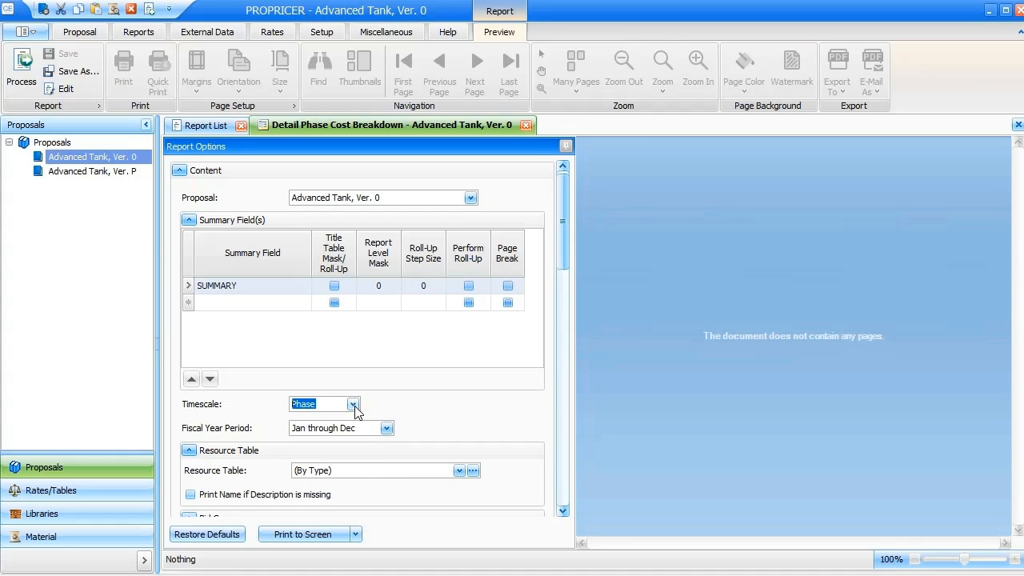
click(328, 532)
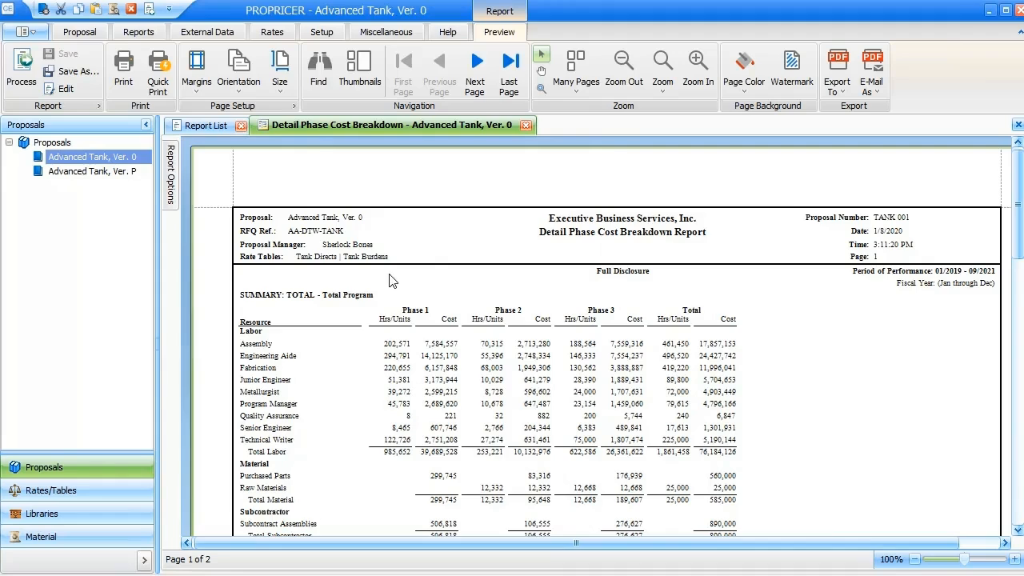
drag(464, 340, 744, 331)
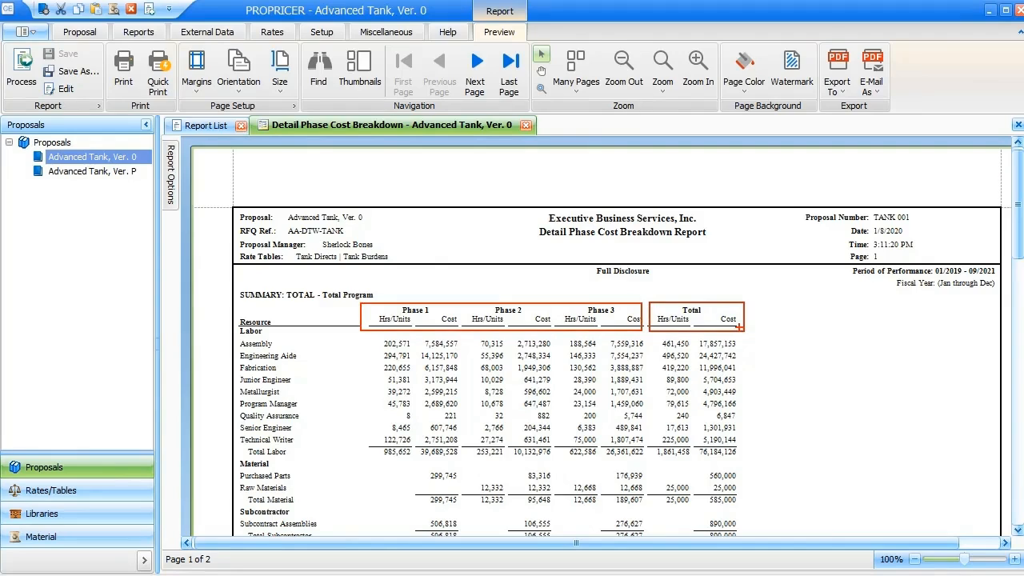